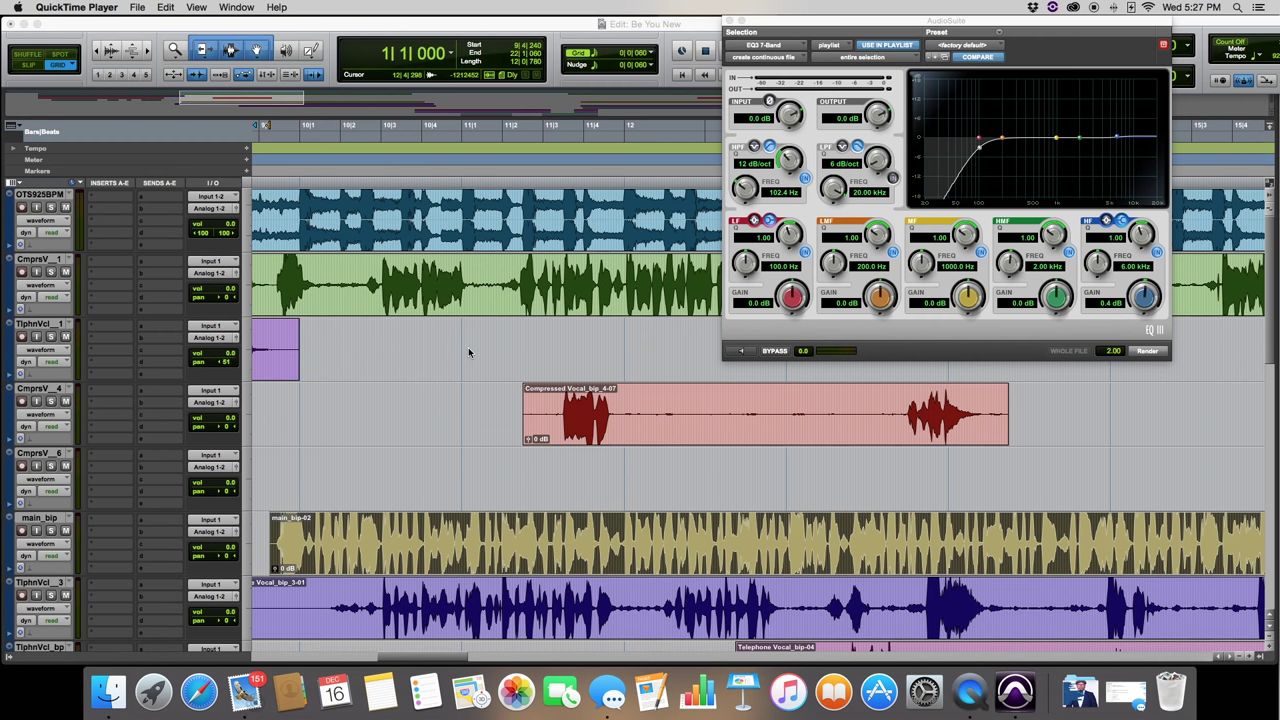
# Step: View the mixer, return to the edit timeline, and keep the EQ3 7-Band window near the centre above the clips
pyautogui.moveTo(957, 24); pyautogui.dragTo(746, 27)
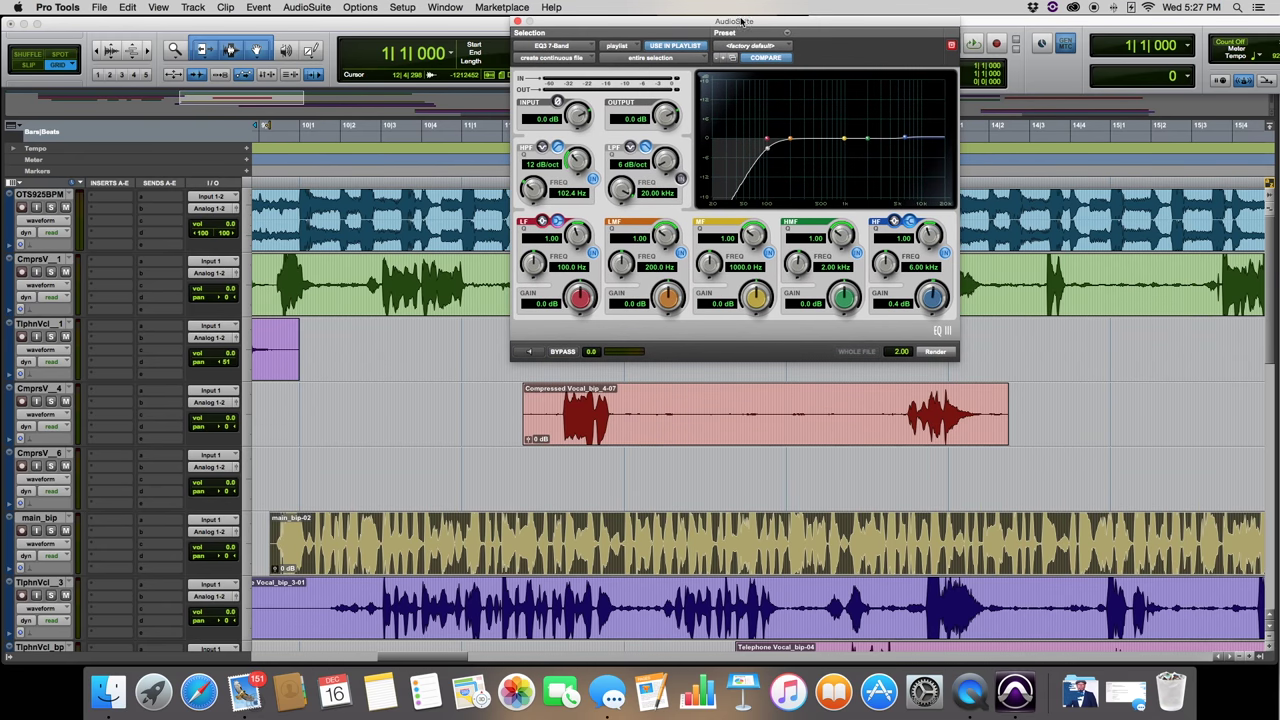
pyautogui.click(452, 9)
pyautogui.click(458, 84)
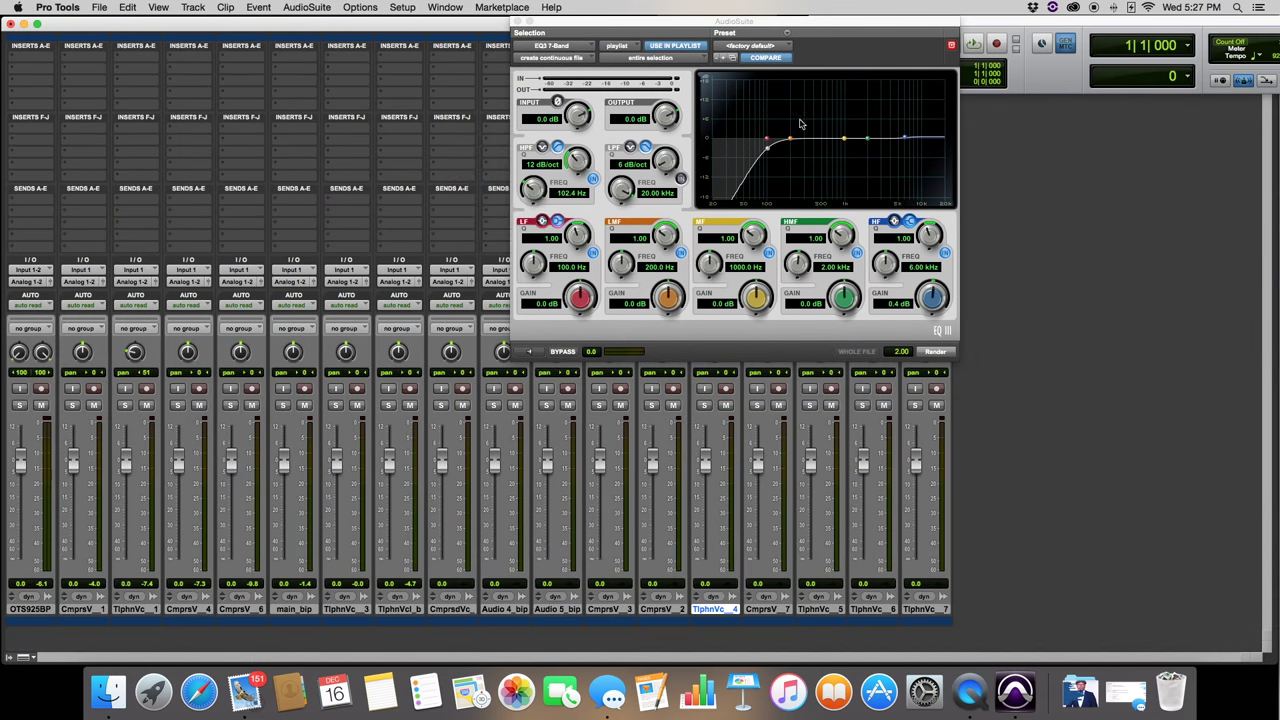
pyautogui.click(450, 8)
pyautogui.click(455, 96)
pyautogui.moveTo(611, 22)
pyautogui.mouseDown()
pyautogui.moveTo(795, 18)
pyautogui.moveTo(615, 15)
pyautogui.moveTo(640, 5)
pyautogui.moveTo(624, 5)
pyautogui.mouseUp()
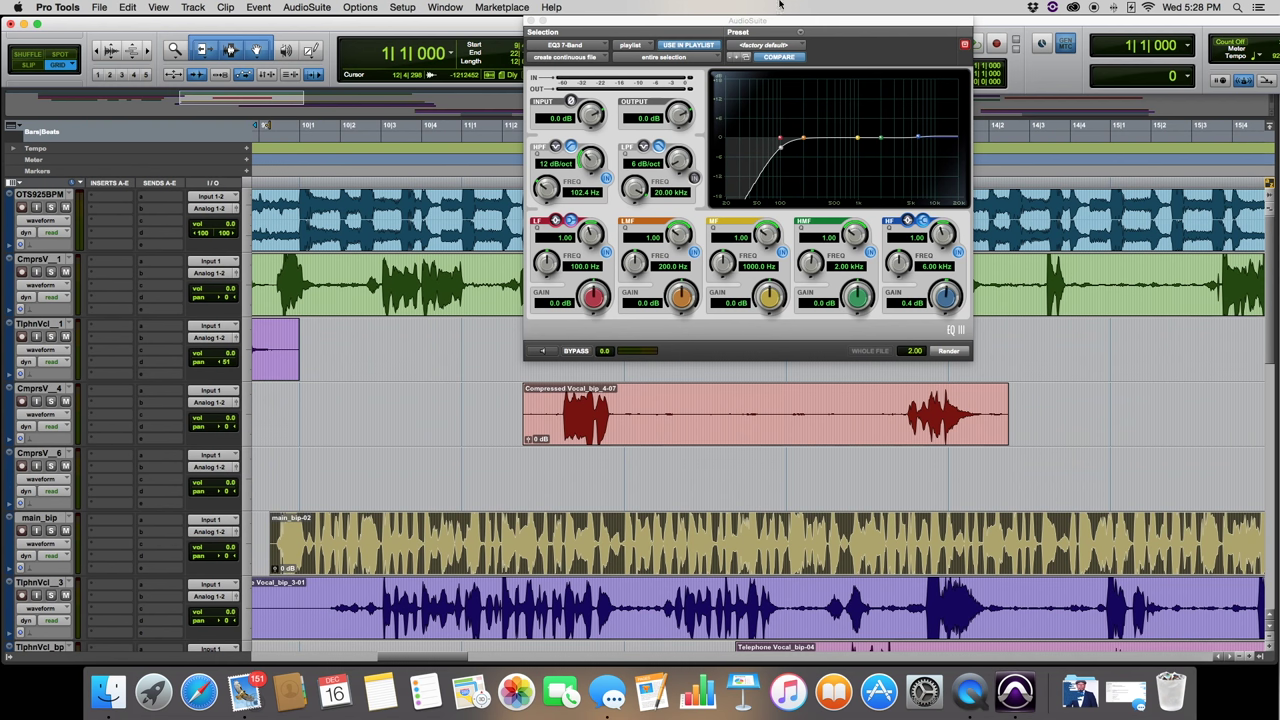
# Step: Sweep the high-pass filter frequency from 20 Hz up to 8 kHz and back to 20 Hz while previewing the vocal
pyautogui.moveTo(601, 244); pyautogui.dragTo(603, 232)
pyautogui.moveTo(548, 186); pyautogui.dragTo(554, 324)
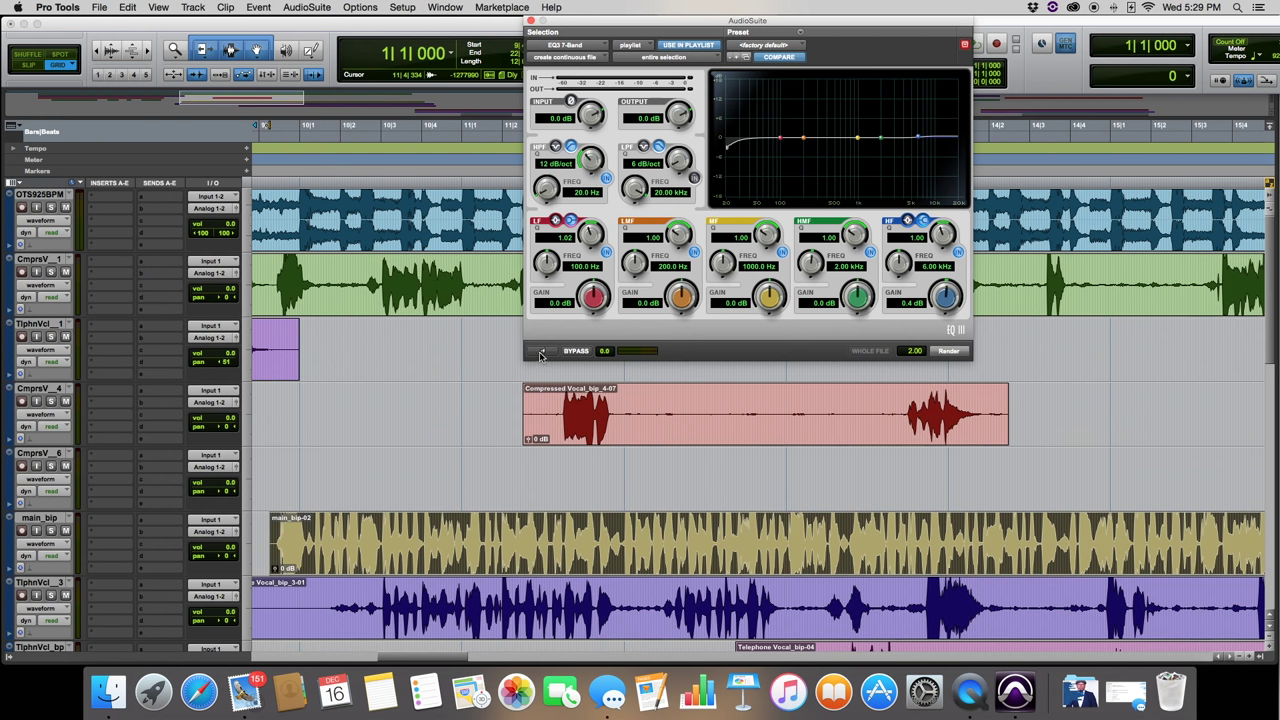
pyautogui.click(540, 352)
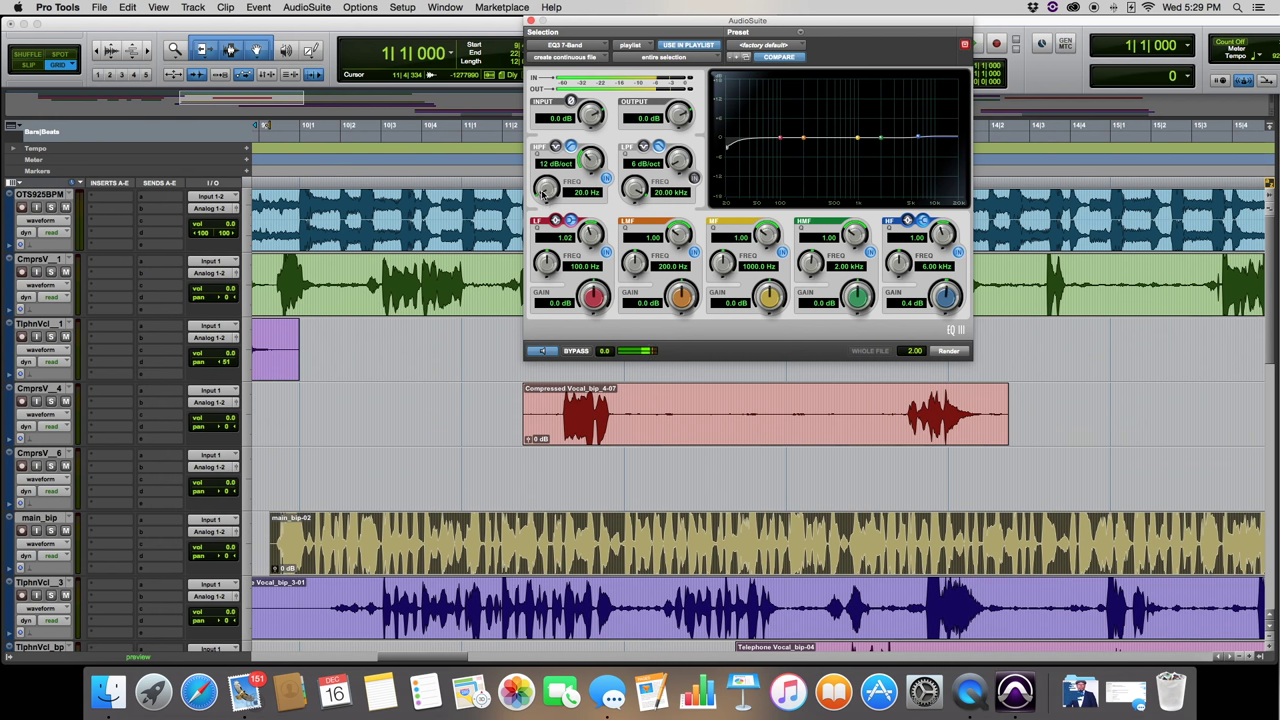
pyautogui.moveTo(546, 190); pyautogui.dragTo(548, 46)
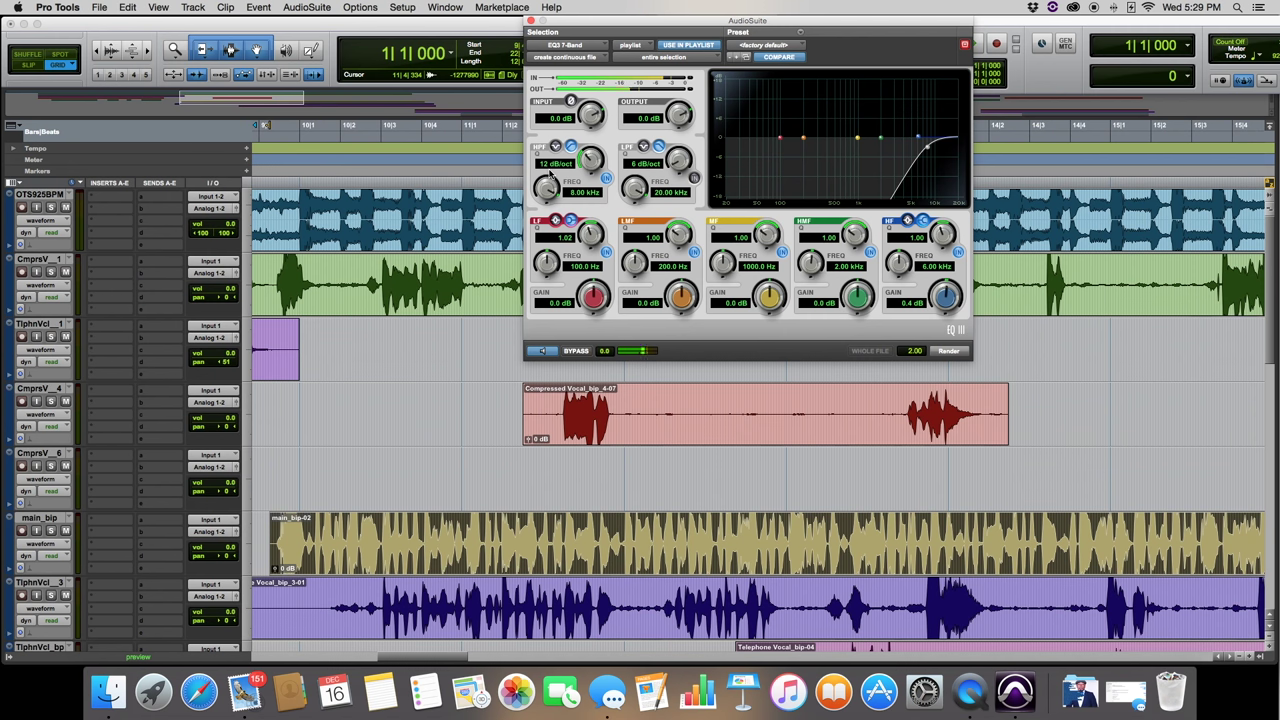
pyautogui.moveTo(549, 172); pyautogui.dragTo(551, 377)
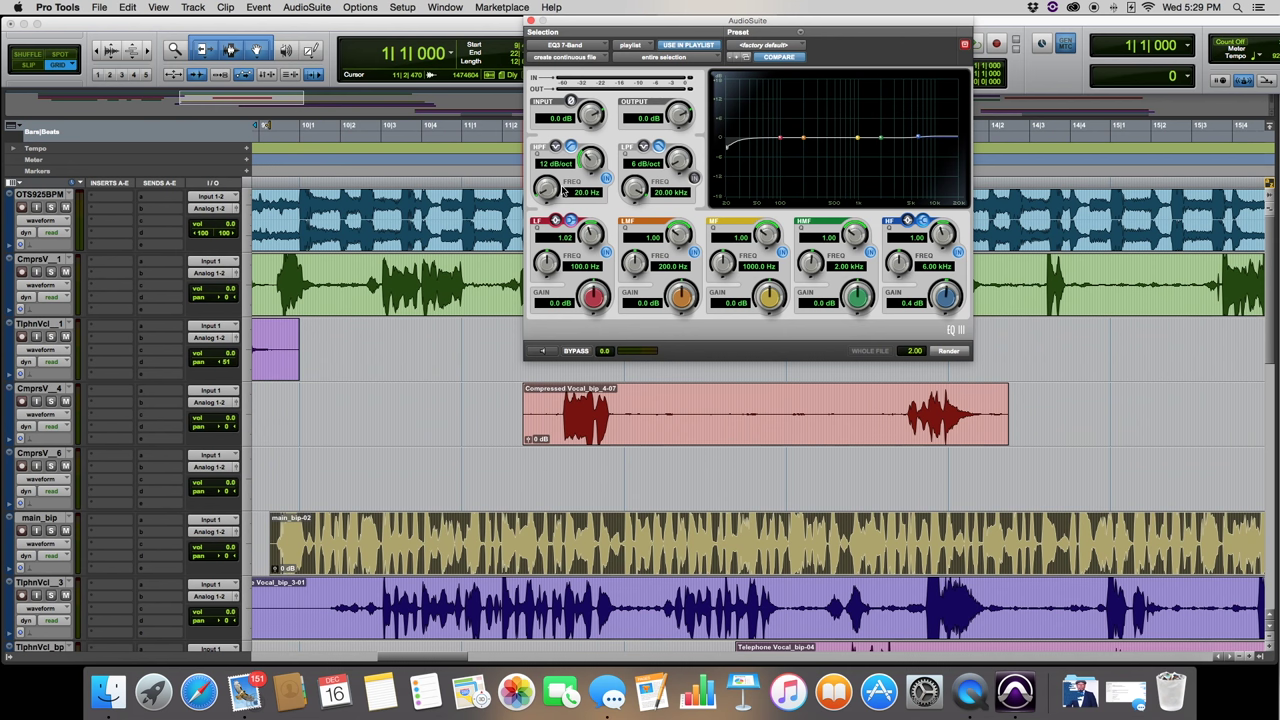
# Step: Preview the vocal and raise the high-pass filter frequency to 144.4 Hz
pyautogui.click(541, 351)
pyautogui.moveTo(547, 198)
pyautogui.mouseDown()
pyautogui.moveTo(549, 146)
pyautogui.moveTo(534, 232)
pyautogui.moveTo(540, 195)
pyautogui.mouseUp()
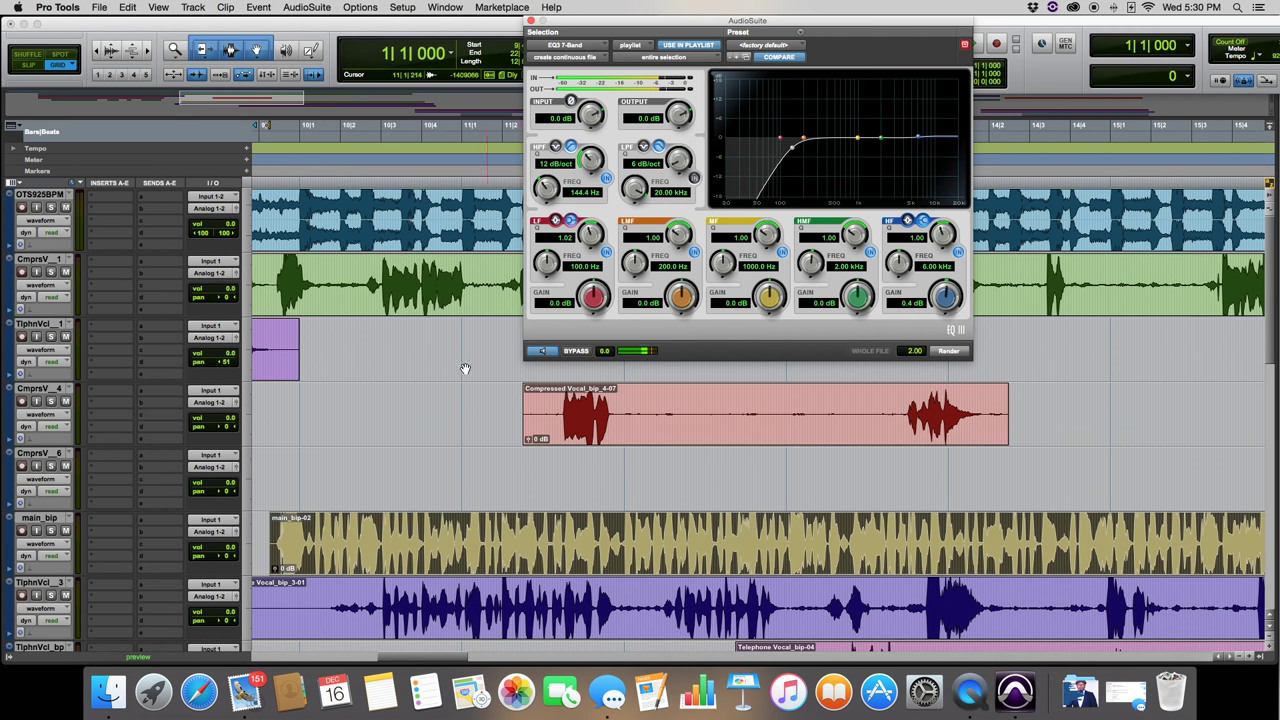
pyautogui.click(540, 352)
pyautogui.click(540, 352)
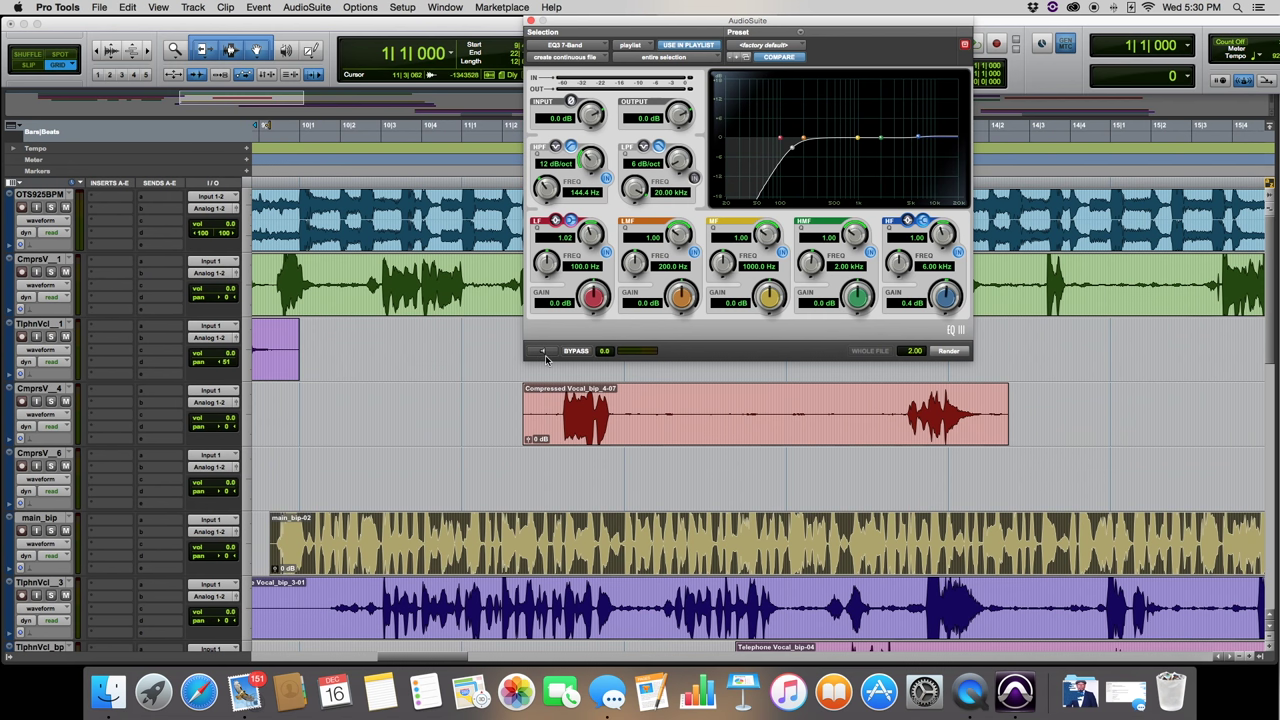
# Step: Try the high-pass filter at 210.1 Hz in preview and return it to 144.4 Hz
pyautogui.click(545, 356)
pyautogui.moveTo(550, 192)
pyautogui.mouseDown()
pyautogui.moveTo(555, 168)
pyautogui.moveTo(553, 184)
pyautogui.mouseUp()
pyautogui.click(550, 352)
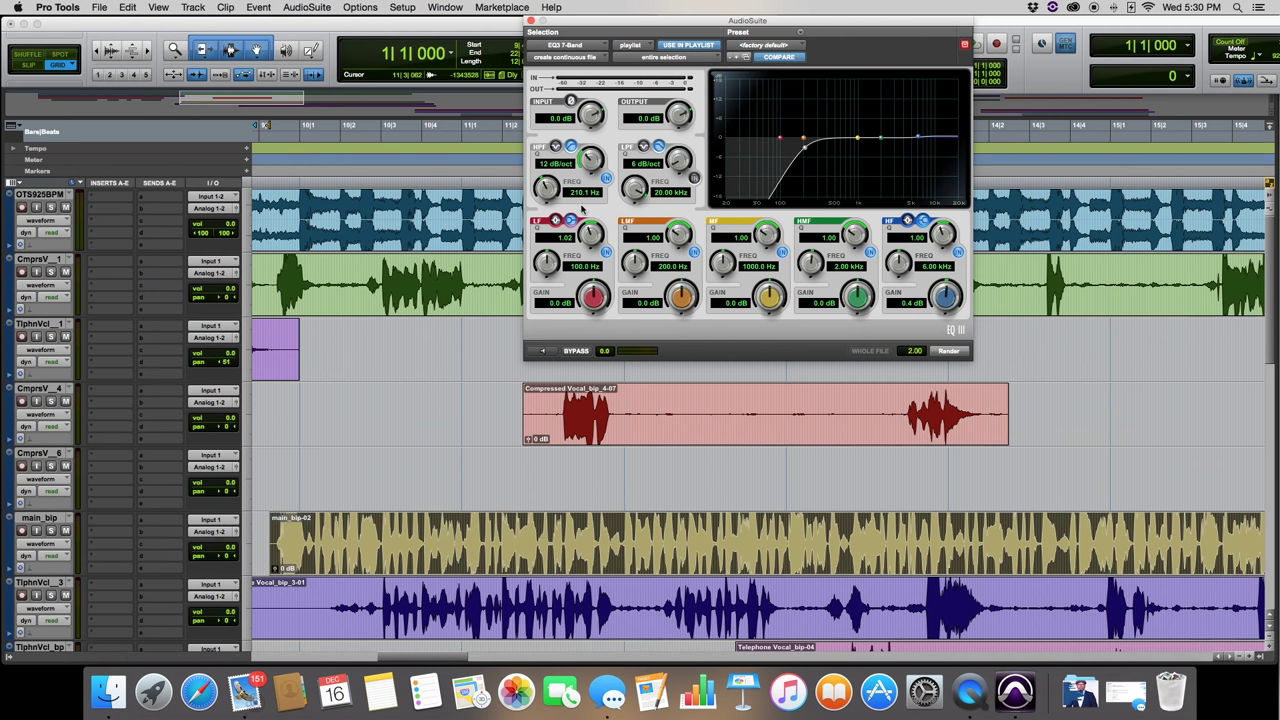
pyautogui.moveTo(546, 190); pyautogui.dragTo(545, 197)
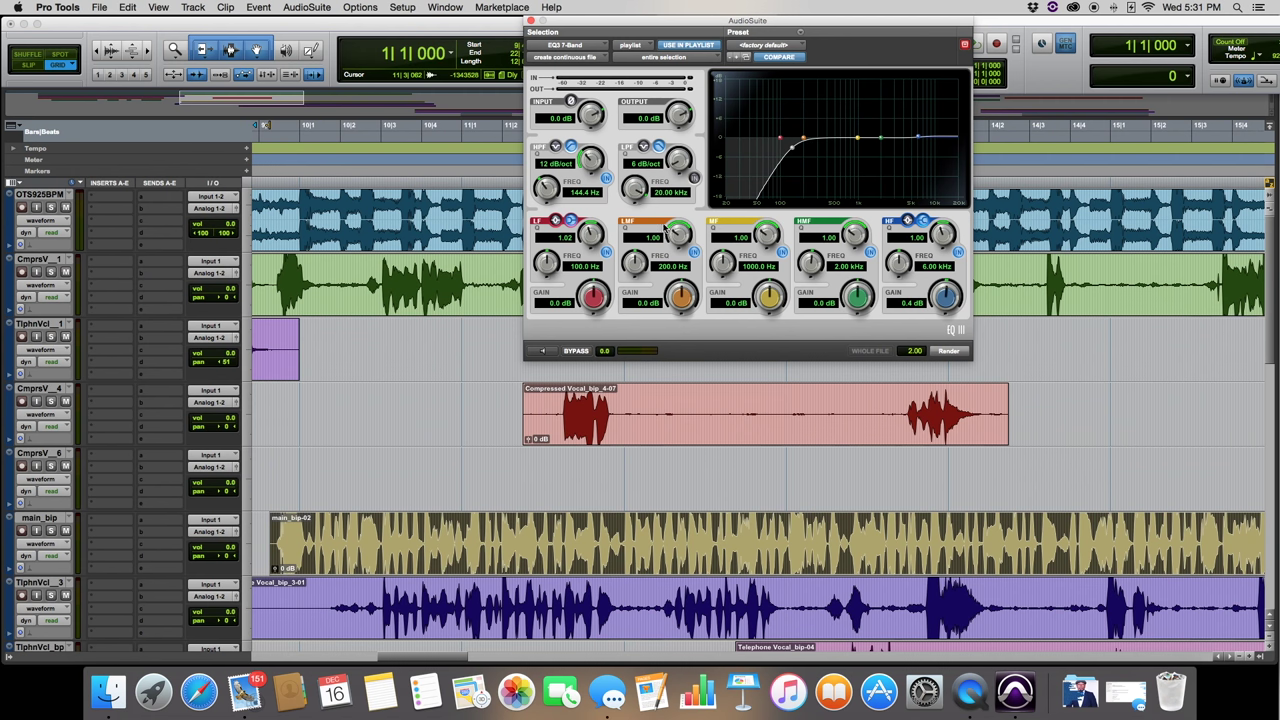
# Step: Isolate the LMF band by disabling the LF, MF, HMF and HF bands, and boost it to 18 dB with a Q of 10
pyautogui.click(606, 253)
pyautogui.moveTo(679, 240); pyautogui.dragTo(692, 175)
pyautogui.click(782, 252)
pyautogui.click(870, 252)
pyautogui.click(958, 255)
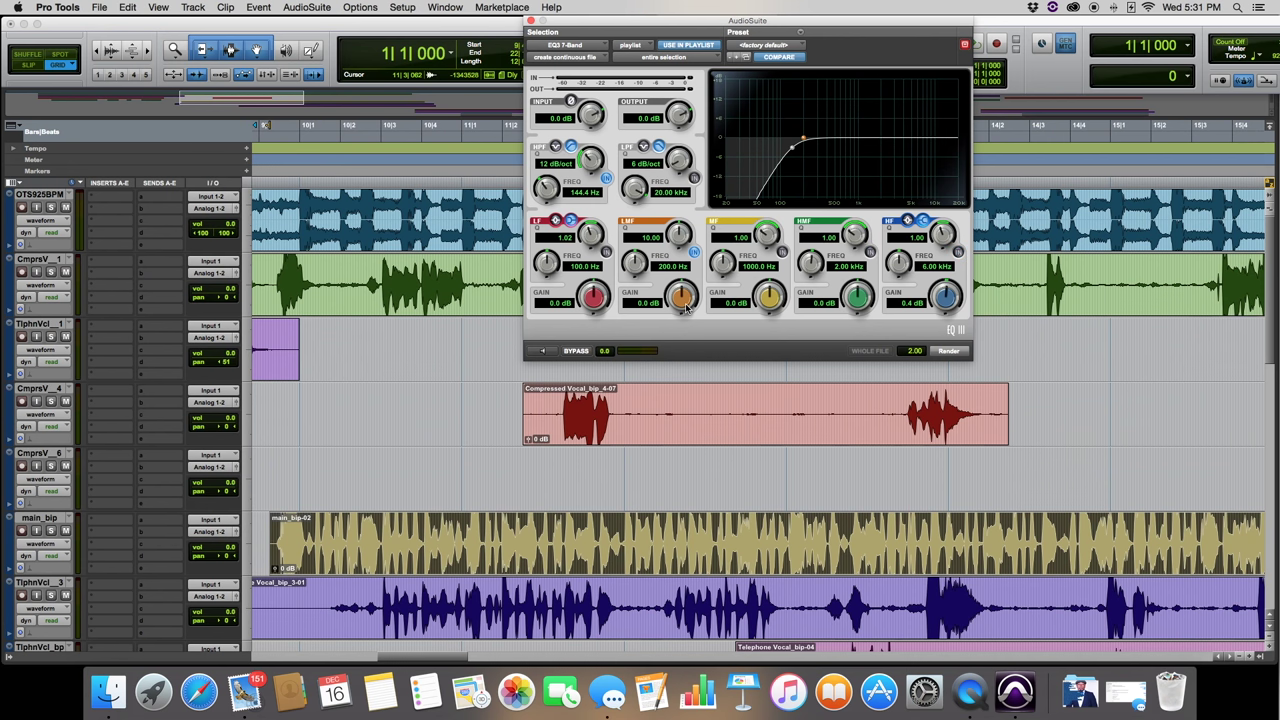
pyautogui.moveTo(685, 307); pyautogui.dragTo(692, 212)
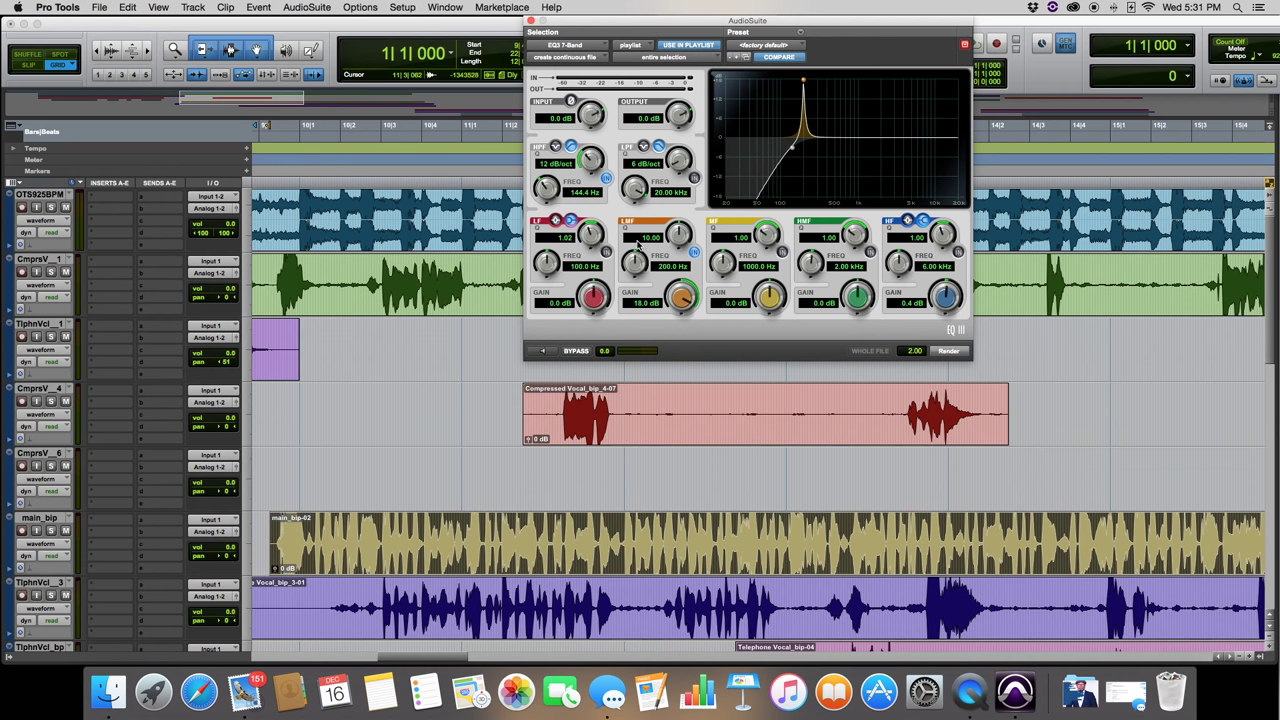
# Step: Sweep the LMF frequency to 258.7 Hz in preview and cut it to -0.6 dB with a Q of 4.32
pyautogui.moveTo(638, 267); pyautogui.dragTo(620, 296)
pyautogui.click(548, 351)
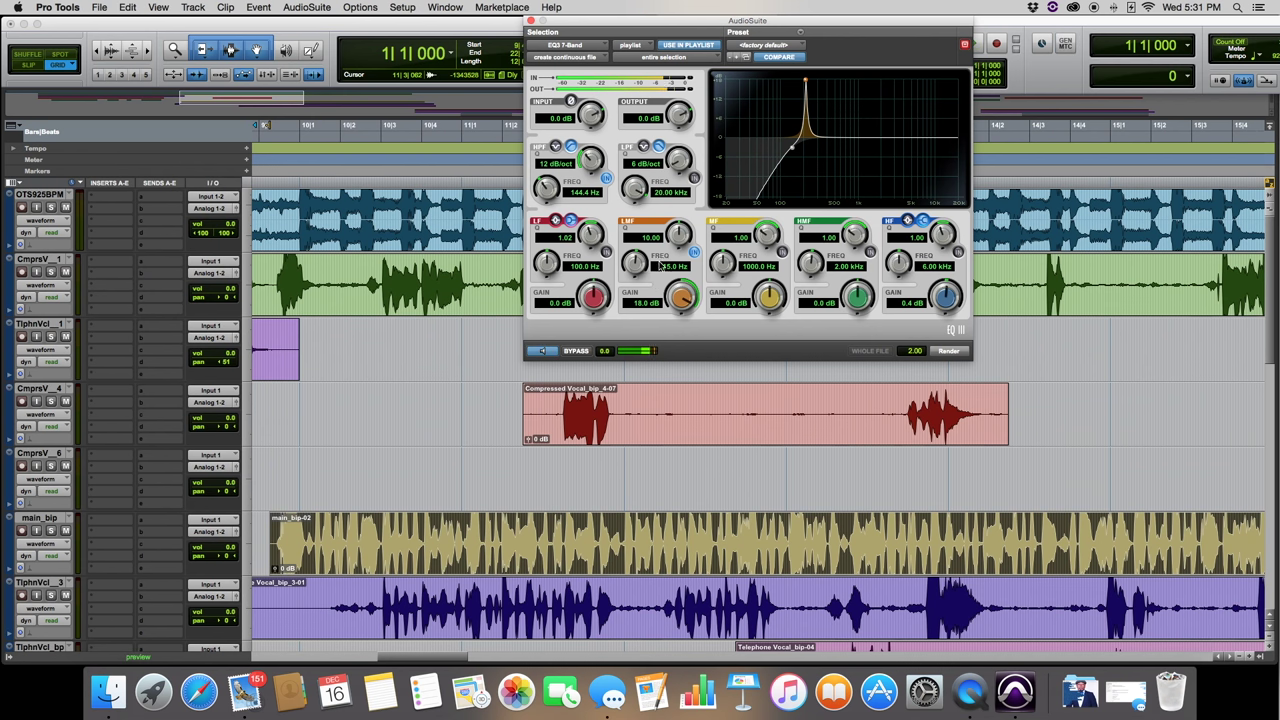
pyautogui.moveTo(634, 268); pyautogui.dragTo(629, 220)
pyautogui.moveTo(636, 271)
pyautogui.mouseDown()
pyautogui.moveTo(640, 241)
pyautogui.moveTo(637, 251)
pyautogui.mouseUp()
pyautogui.moveTo(681, 296); pyautogui.dragTo(677, 367)
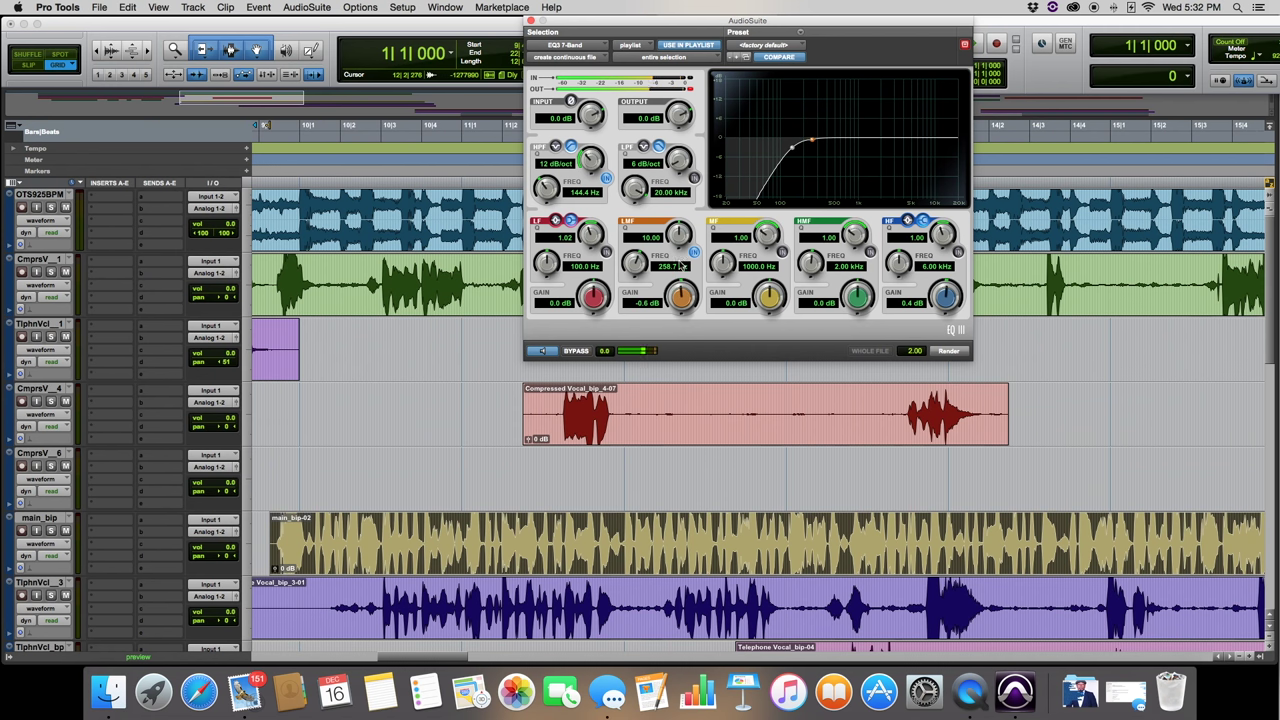
pyautogui.moveTo(681, 236); pyautogui.dragTo(676, 282)
pyautogui.click(546, 352)
pyautogui.click(546, 352)
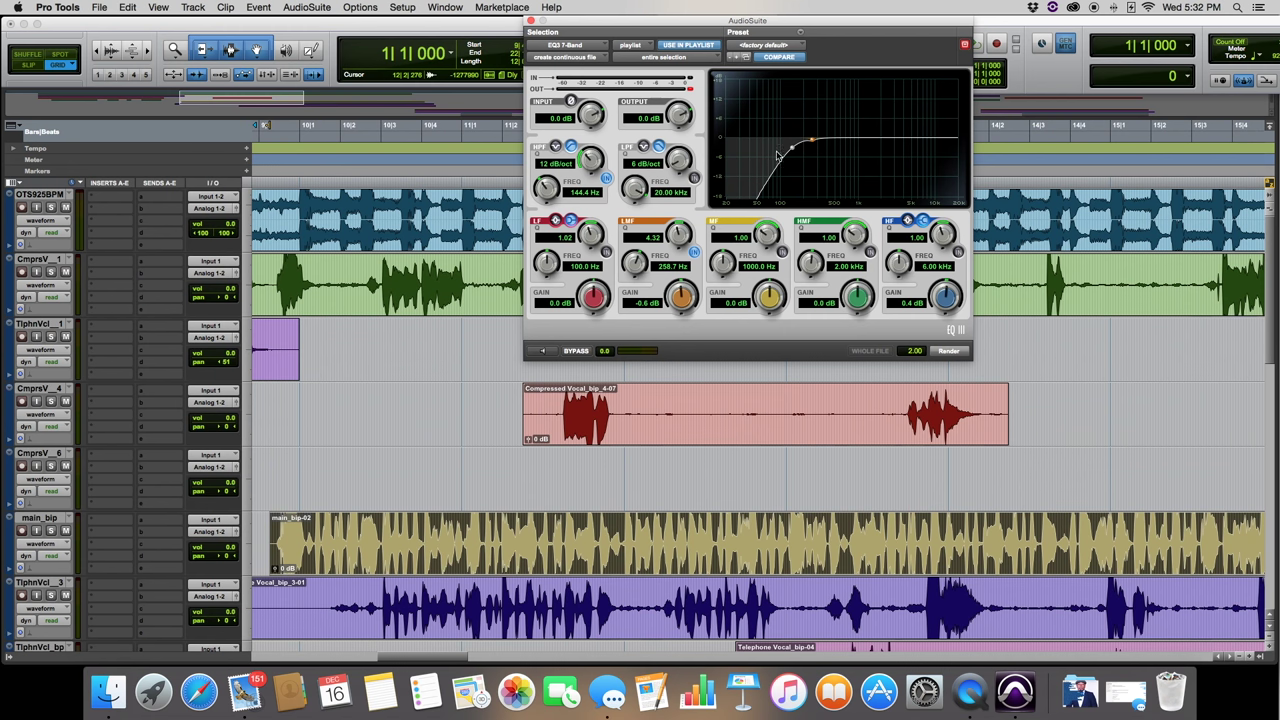
# Step: Isolate the MF band by enabling it and disabling the LMF band, and boost it to 18 dB with a Q of 10
pyautogui.click(782, 253)
pyautogui.click(870, 252)
pyautogui.click(958, 252)
pyautogui.click(870, 252)
pyautogui.click(958, 252)
pyautogui.click(694, 252)
pyautogui.moveTo(764, 236); pyautogui.dragTo(765, 114)
pyautogui.moveTo(770, 305); pyautogui.dragTo(772, 182)
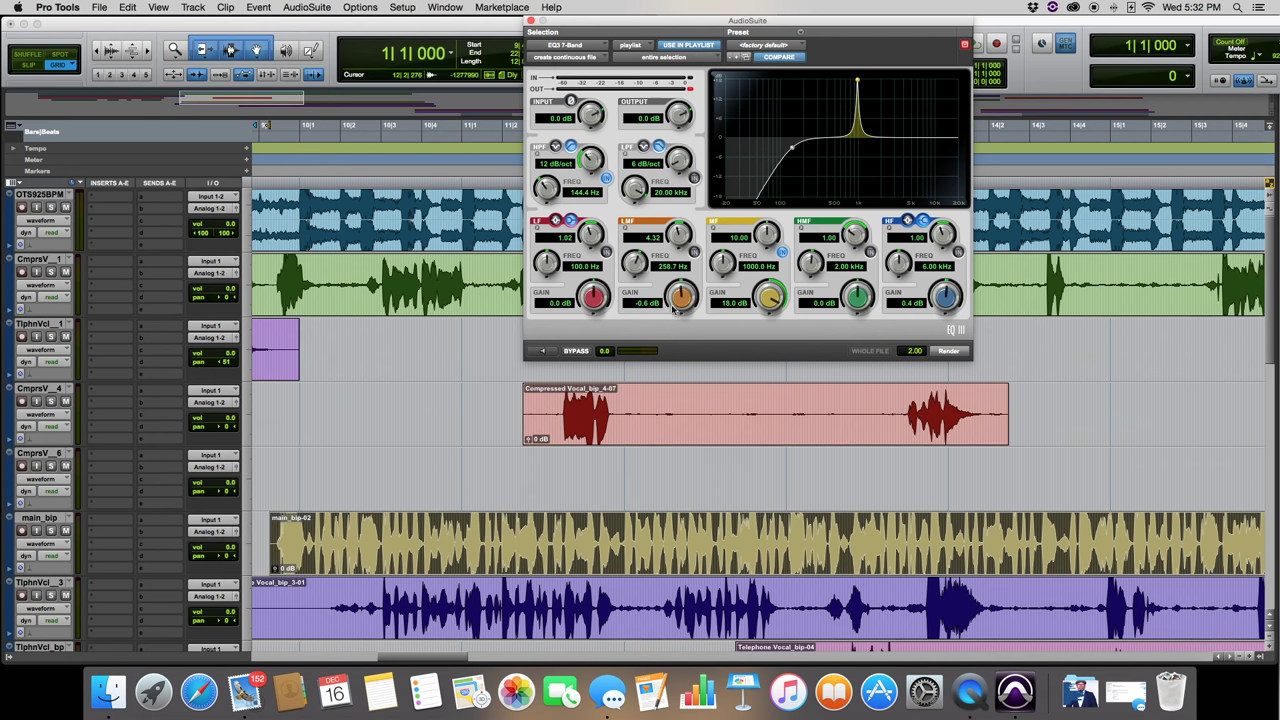
# Step: Sweep the MF frequency to 488 Hz in preview and cut it to -0.6 dB with a Q of 1.36
pyautogui.click(543, 351)
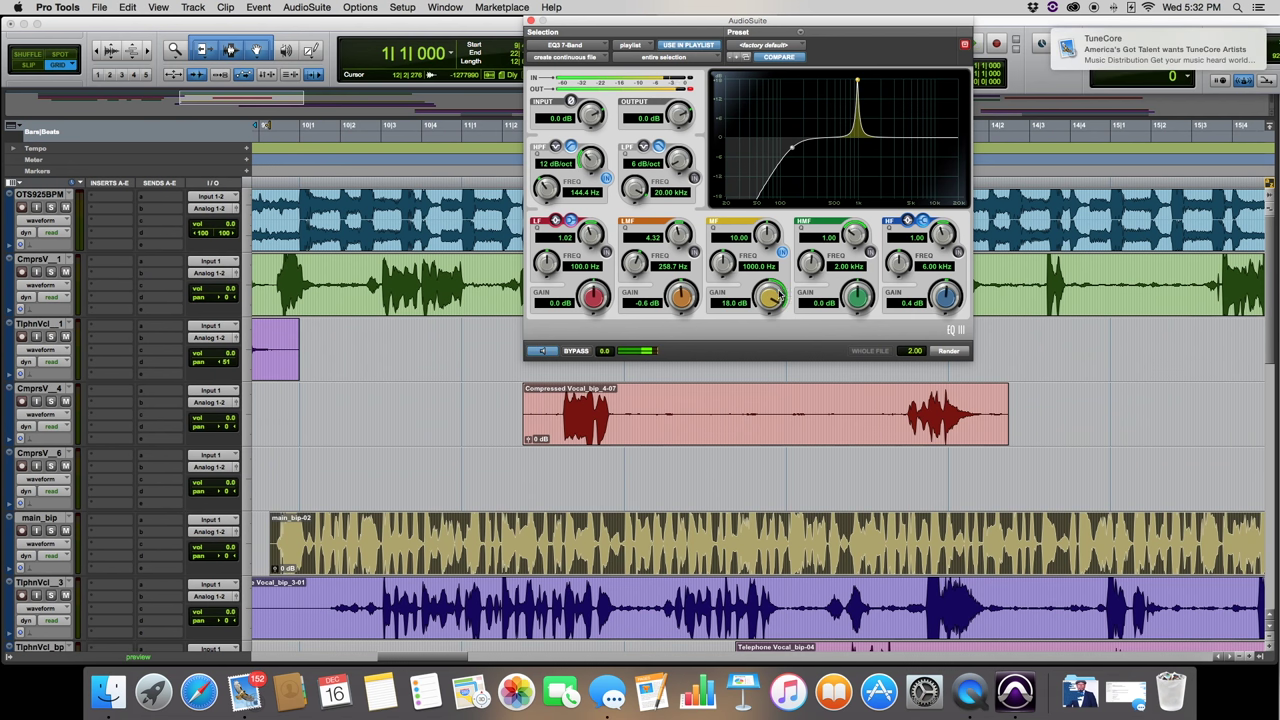
pyautogui.moveTo(725, 264); pyautogui.dragTo(710, 300)
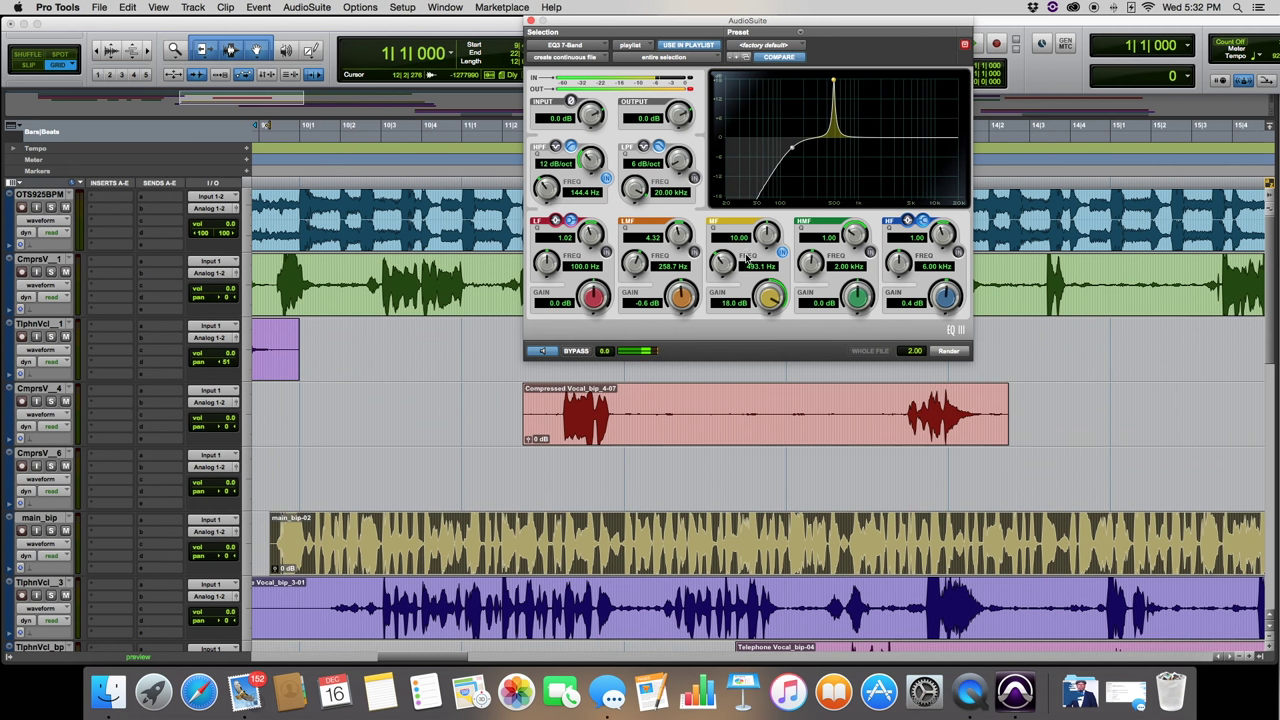
pyautogui.moveTo(727, 265); pyautogui.dragTo(769, 344)
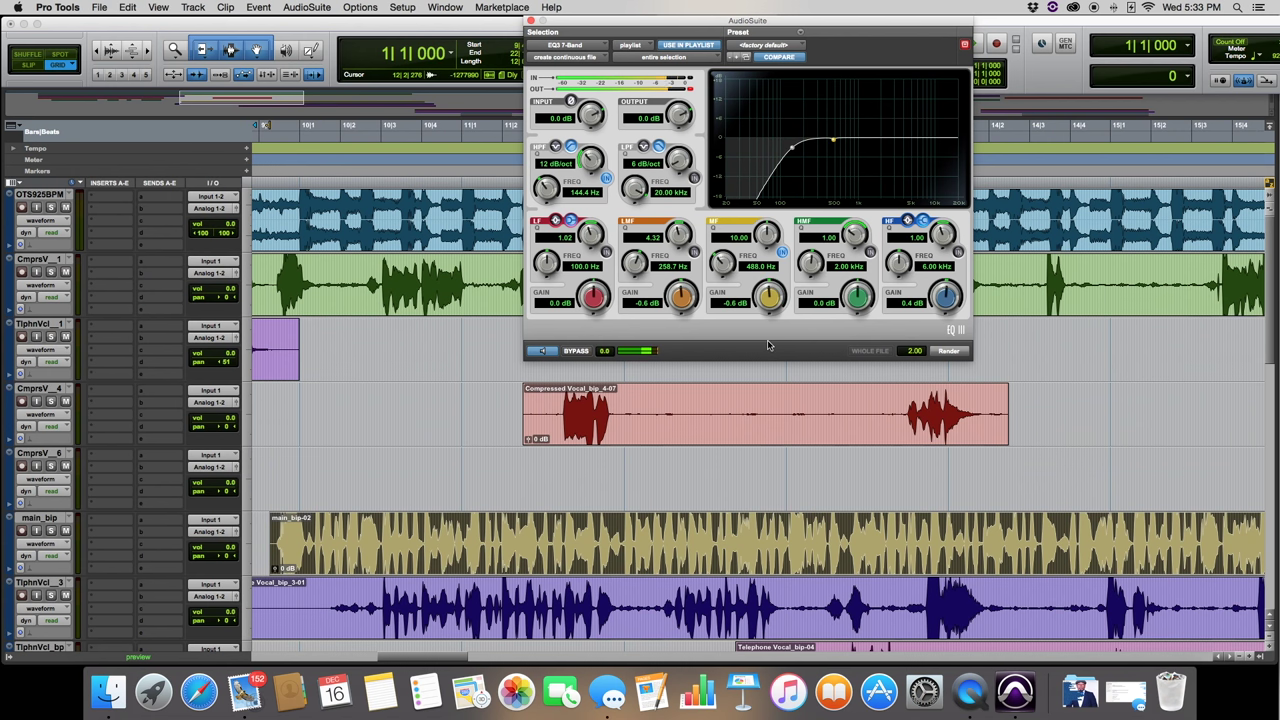
pyautogui.moveTo(768, 233); pyautogui.dragTo(771, 300)
# Step: Isolate the HMF band at 2.21 kHz and cut it to -1.2 dB with a Q of 4.07
pyautogui.scroll(10, 852, 236)
pyautogui.moveTo(862, 312); pyautogui.dragTo(858, 352)
pyautogui.moveTo(855, 232); pyautogui.dragTo(857, 298)
pyautogui.moveTo(854, 229); pyautogui.dragTo(852, 247)
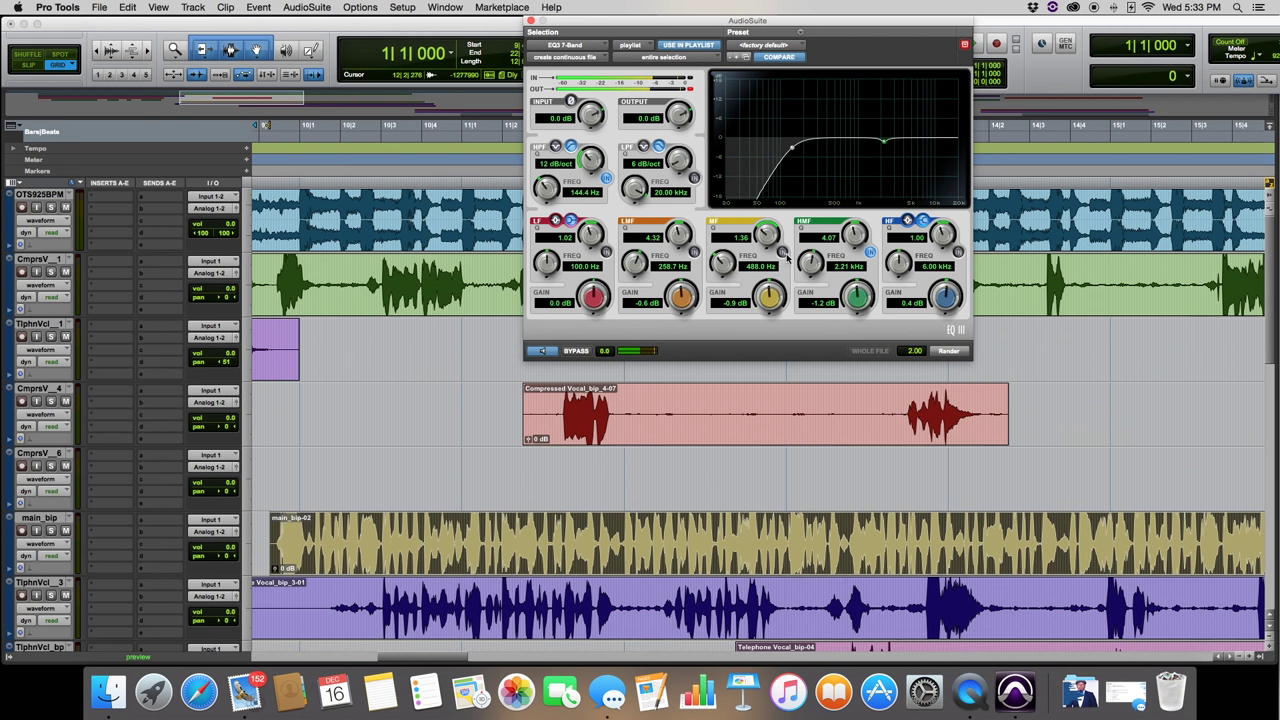
# Step: Enable the LMF and MF bands with gains of -0.9 dB and -1.2 dB, and compare the EQ against bypass
pyautogui.moveTo(685, 292); pyautogui.dragTo(683, 296)
pyautogui.moveTo(769, 297); pyautogui.dragTo(769, 303)
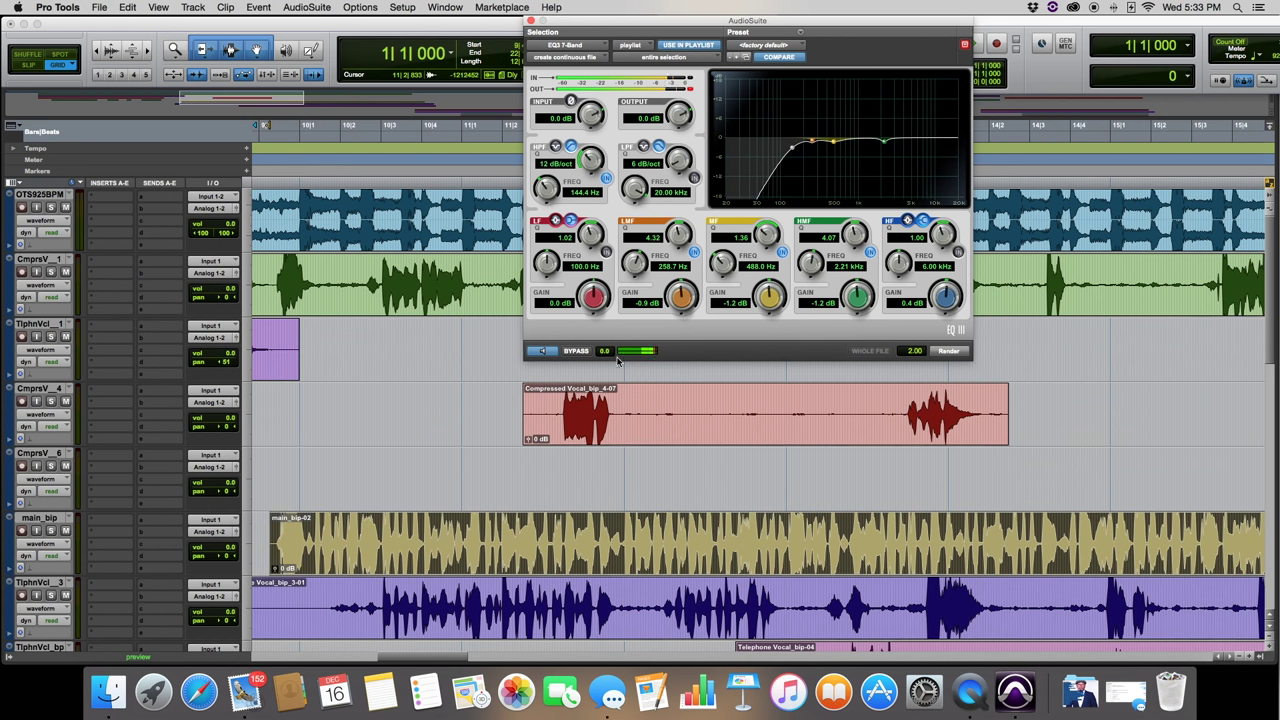
pyautogui.click(575, 351)
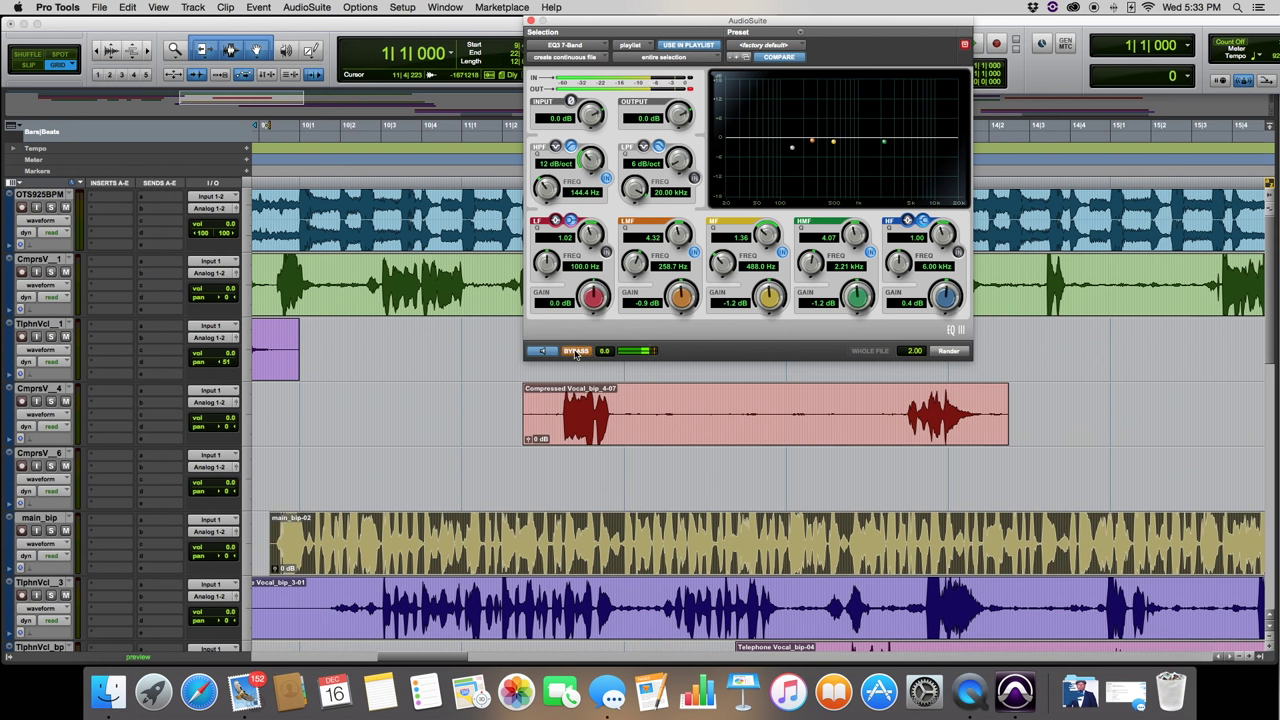
pyautogui.click(575, 351)
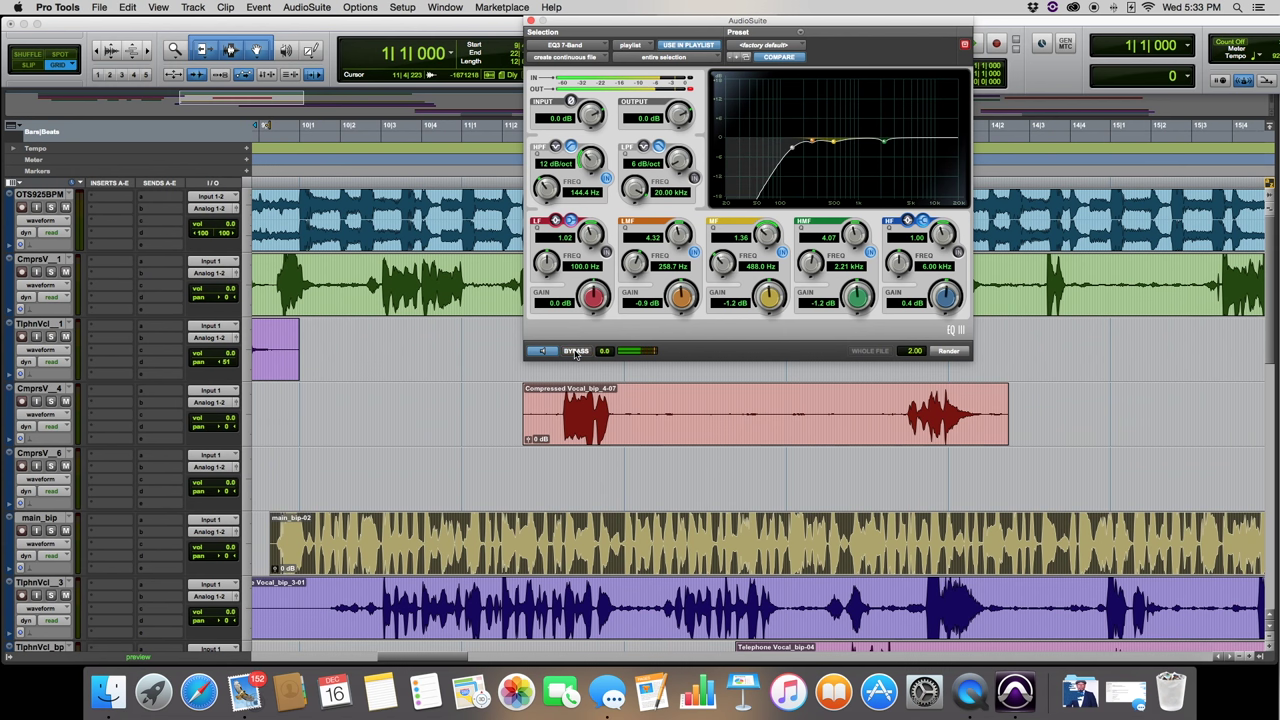
pyautogui.click(575, 351)
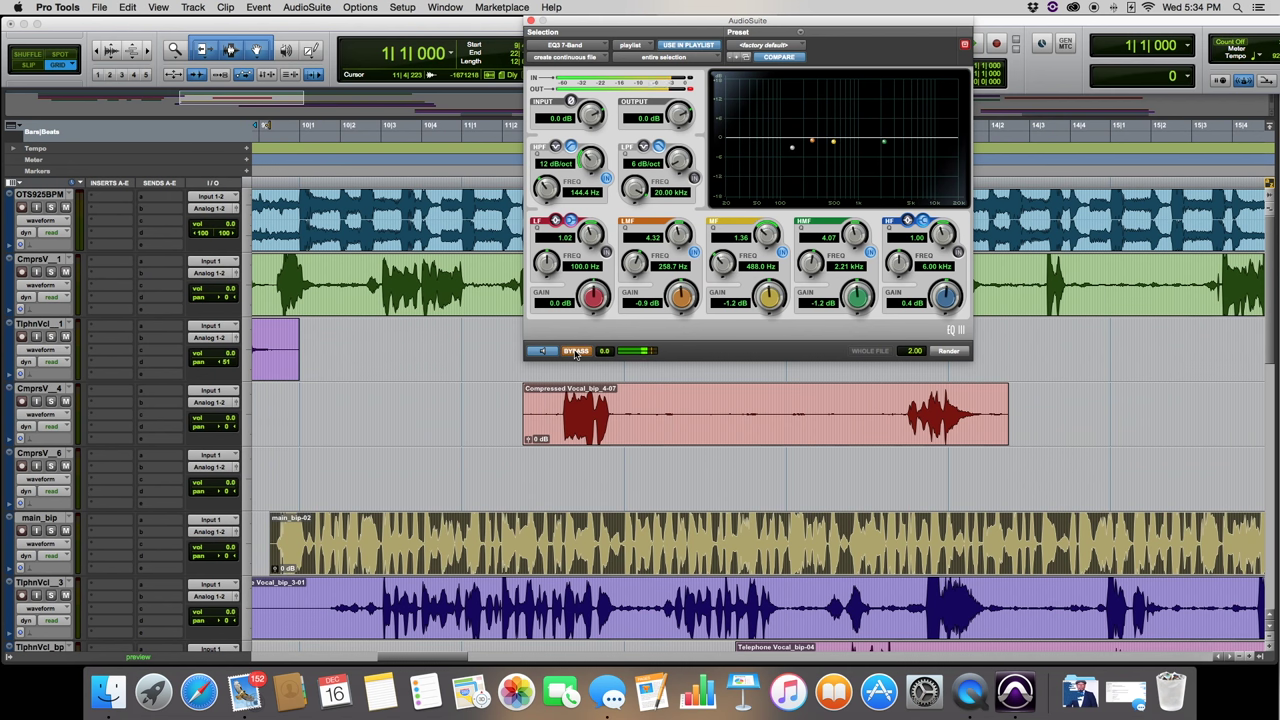
pyautogui.click(575, 351)
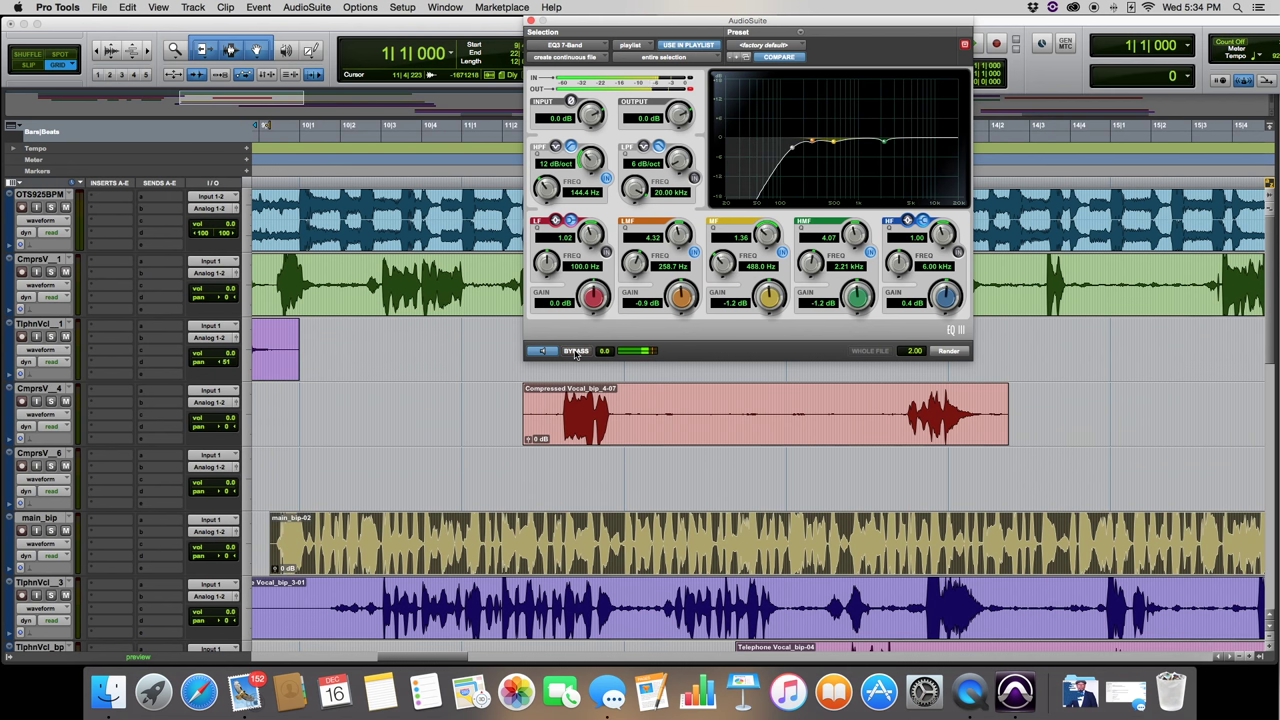
# Step: Lower the high-pass filter frequency to 108.7 Hz, compare the EQ against bypass and stop the preview
pyautogui.moveTo(548, 189); pyautogui.dragTo(547, 200)
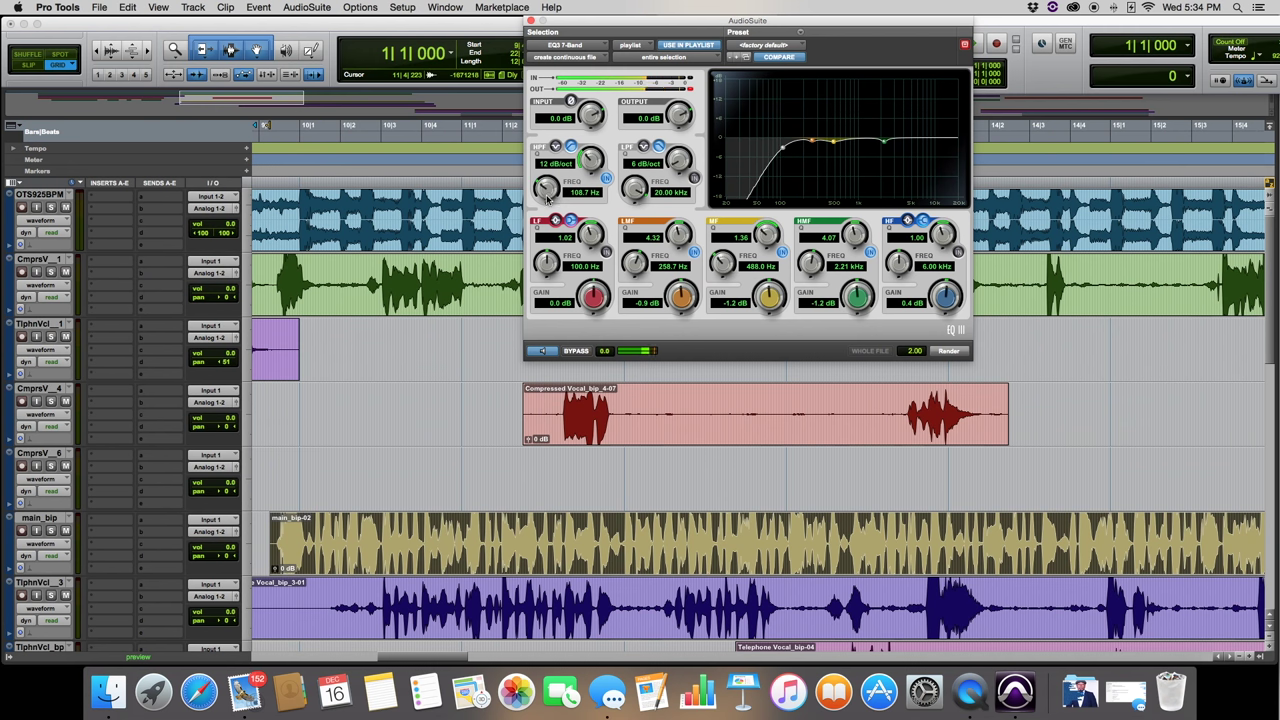
pyautogui.click(571, 353)
pyautogui.click(573, 353)
pyautogui.click(573, 353)
pyautogui.click(573, 353)
pyautogui.click(543, 351)
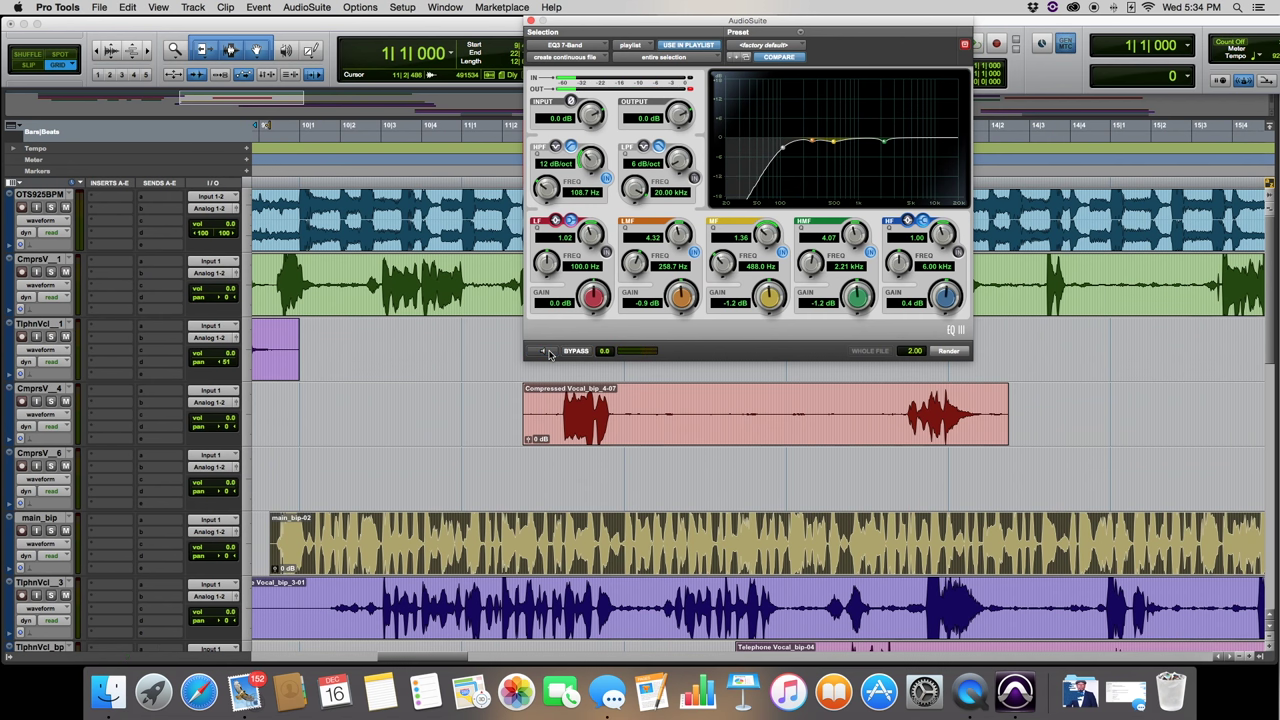